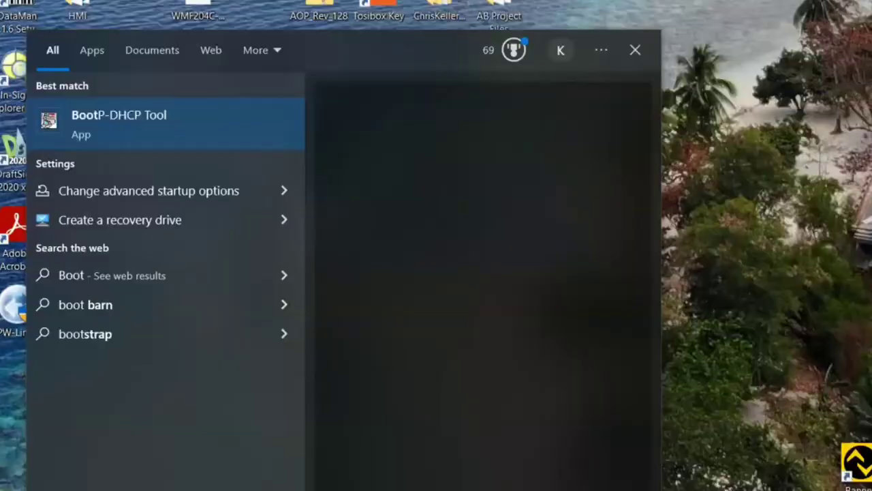
# - Start the BootP-DHCP Tool listening on the chosen network interface
pyautogui.press('Return')
pyautogui.click(389, 227)
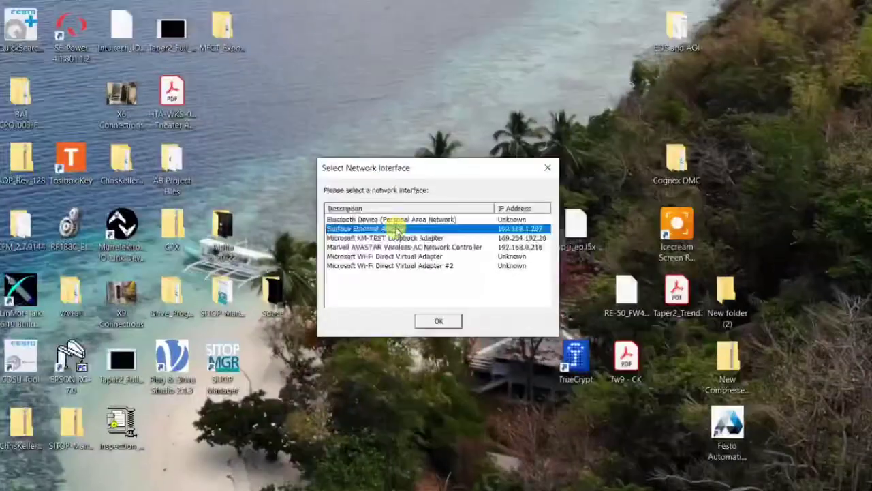
pyautogui.click(443, 320)
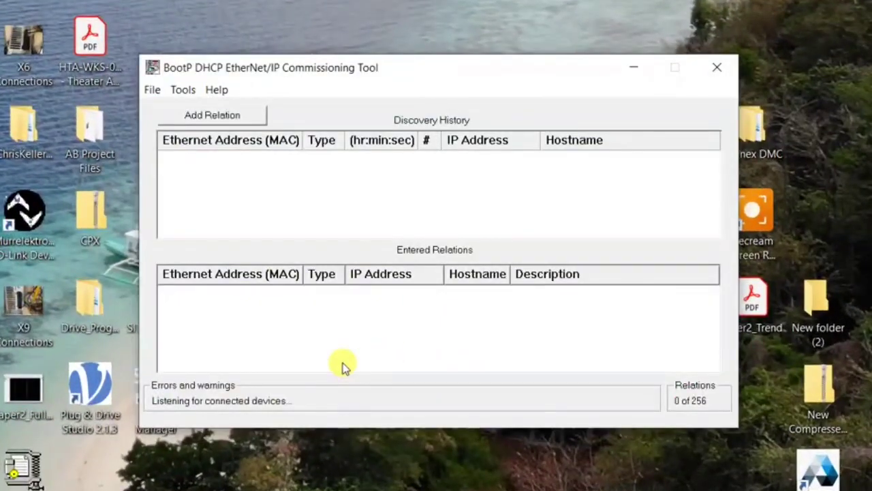
# - Bind MAC 00:0F:9E:C8:65:F0 to 192.168.1.22 and disable BOOTP/DHCP for it
pyautogui.doubleClick(249, 166)
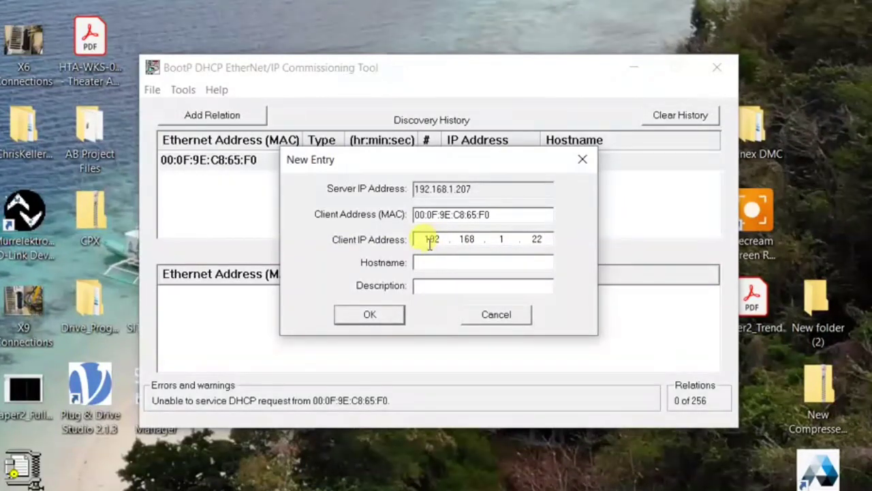
pyautogui.click(369, 314)
pyautogui.click(385, 294)
pyautogui.click(613, 250)
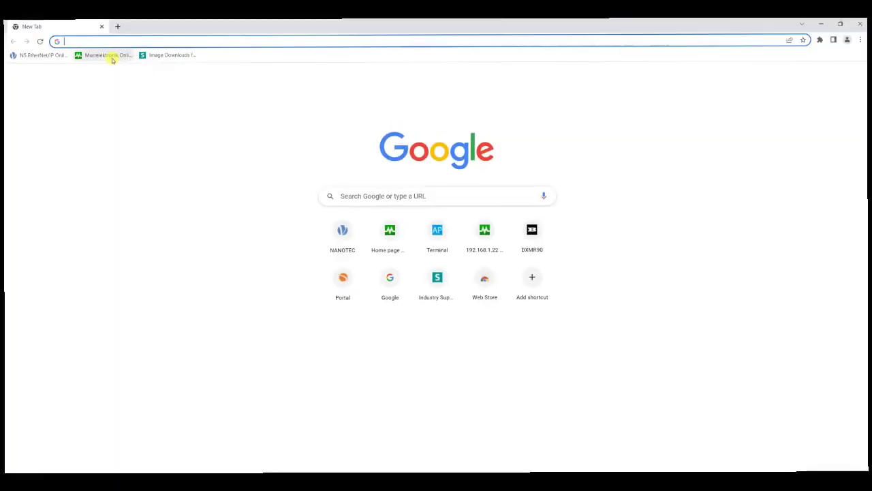
# - Load the module's web server at 192.168.1.22 and sign in with the module password
pyautogui.click(118, 44)
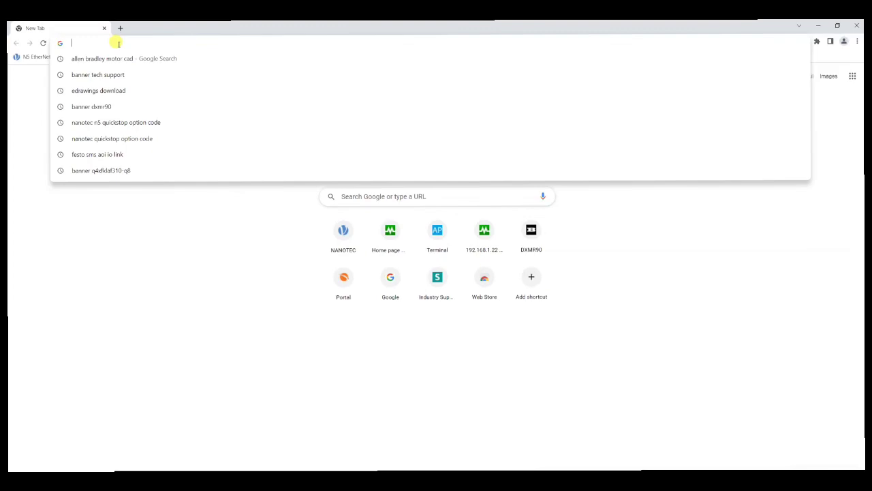
pyautogui.write('192.168.1.22')
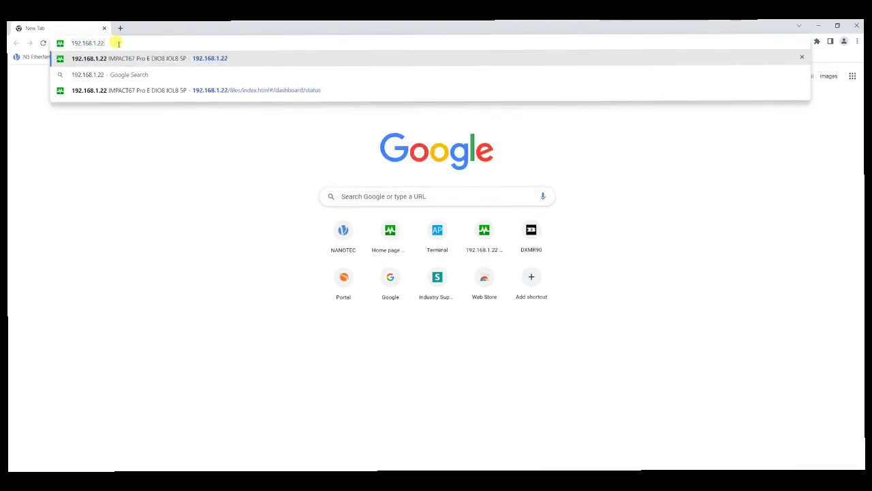
pyautogui.press('Return')
pyautogui.click(113, 311)
pyautogui.click(285, 169)
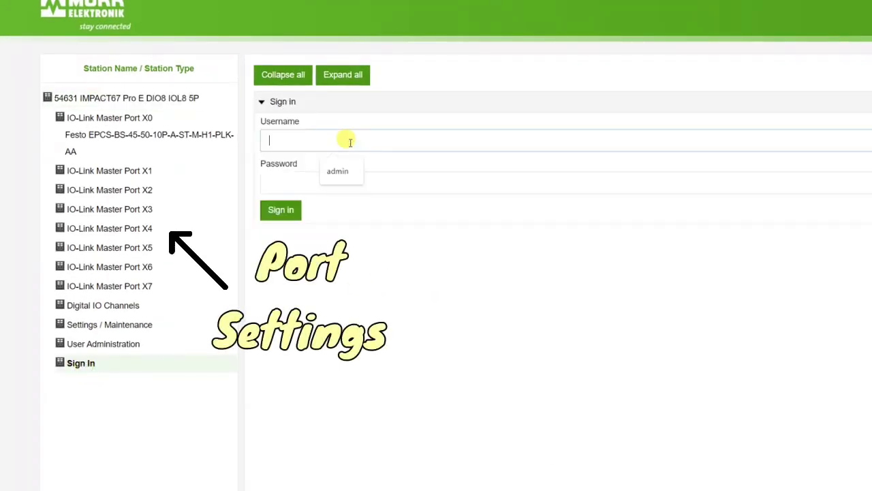
pyautogui.press('Tab')
pyautogui.write('123456')
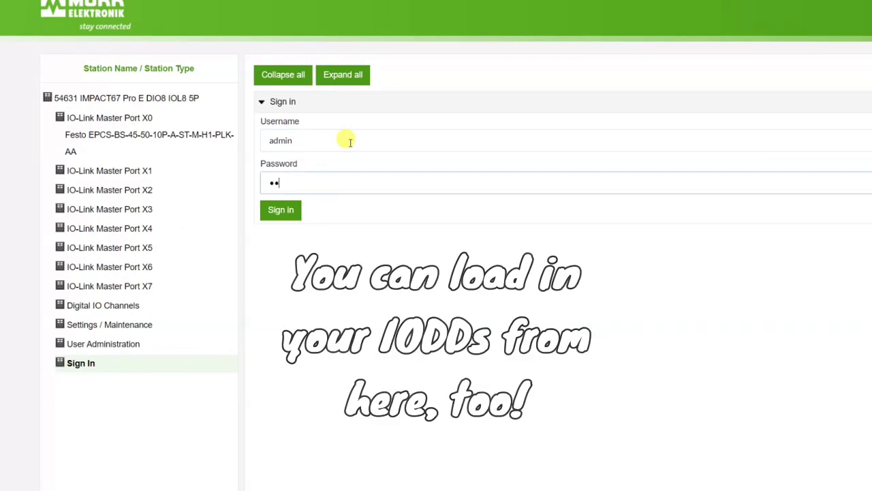
pyautogui.click(281, 209)
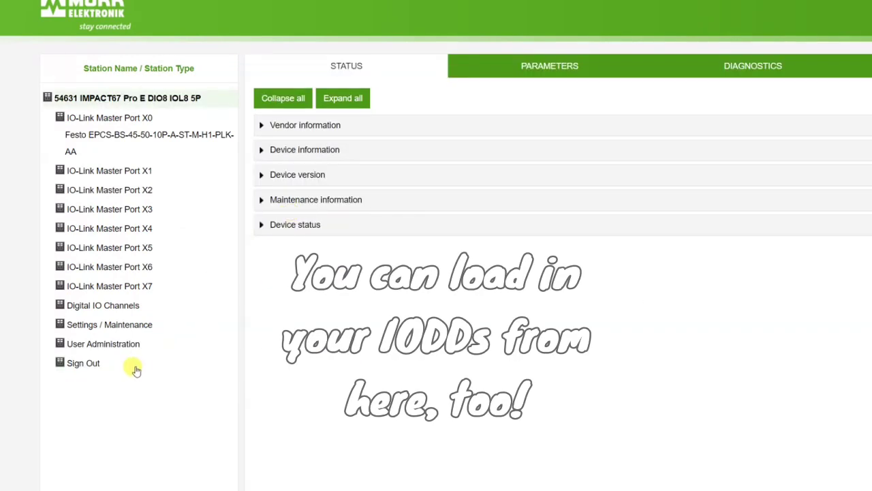
# - Under Settings / Maintenance, set Configuration control to STATIC and apply
pyautogui.click(109, 325)
pyautogui.click(213, 131)
pyautogui.click(790, 167)
pyautogui.click(795, 214)
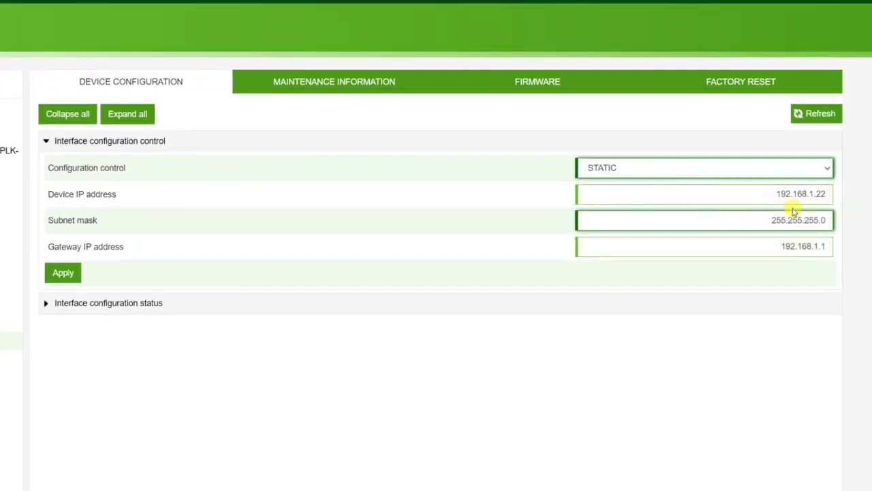
pyautogui.click(65, 274)
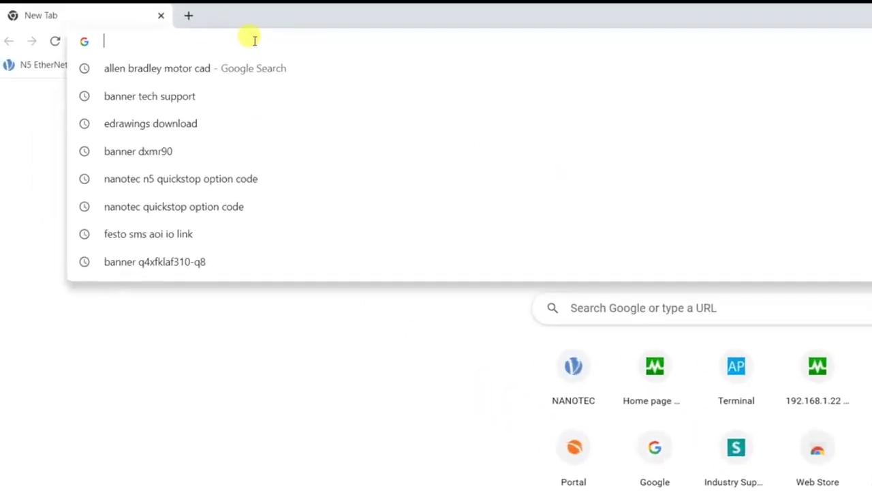
# - Open the Murrelektronik online shop, dismissing the cookie and country popups
pyautogui.write('shop')
pyautogui.click(300, 82)
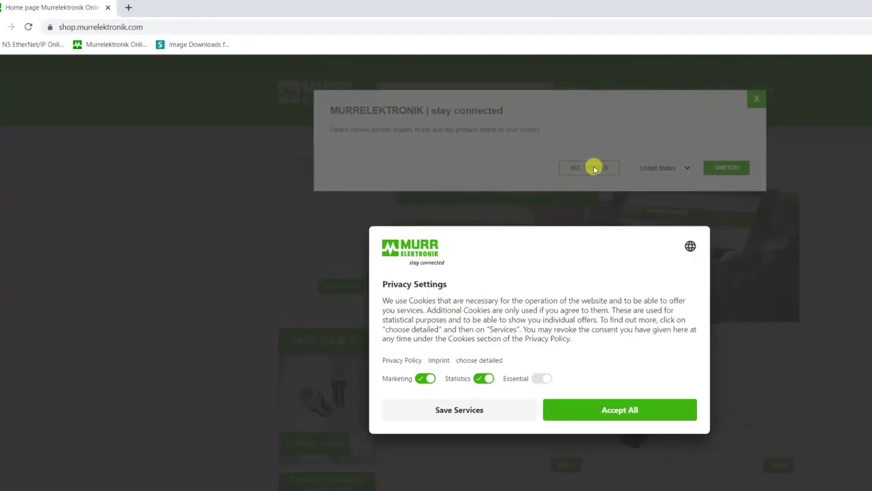
pyautogui.click(796, 490)
pyautogui.click(612, 80)
# - Find article 54631 and expand its Downloads list
pyautogui.click(400, 70)
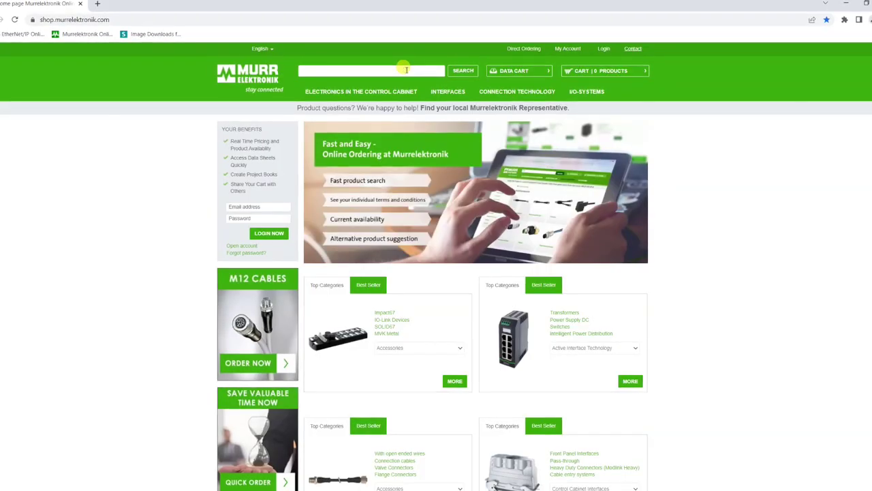
pyautogui.write('54631')
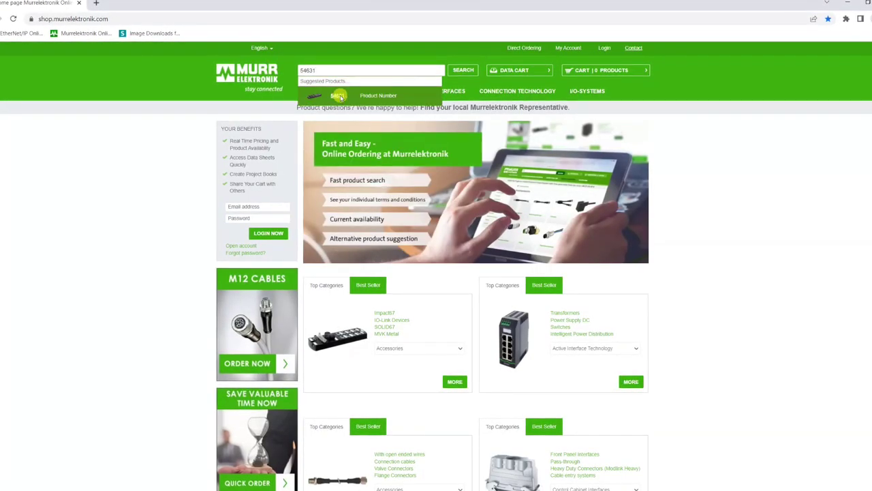
pyautogui.click(343, 95)
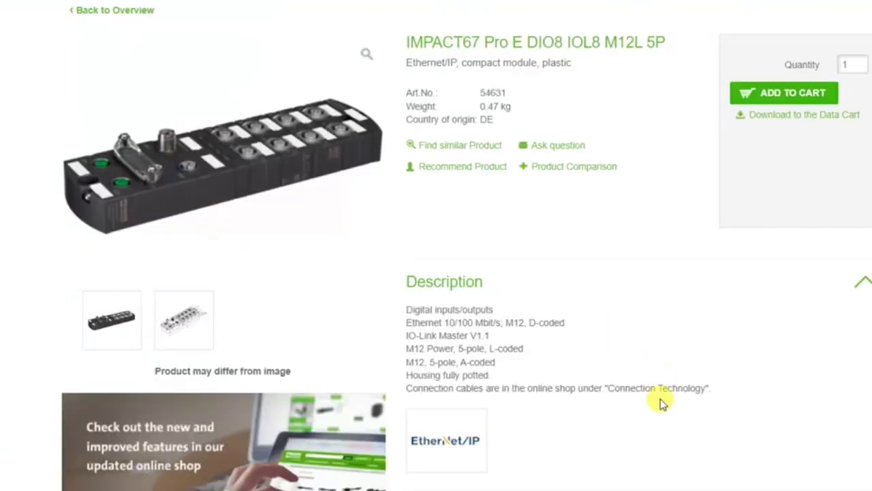
pyautogui.scroll(-3, 668, 396)
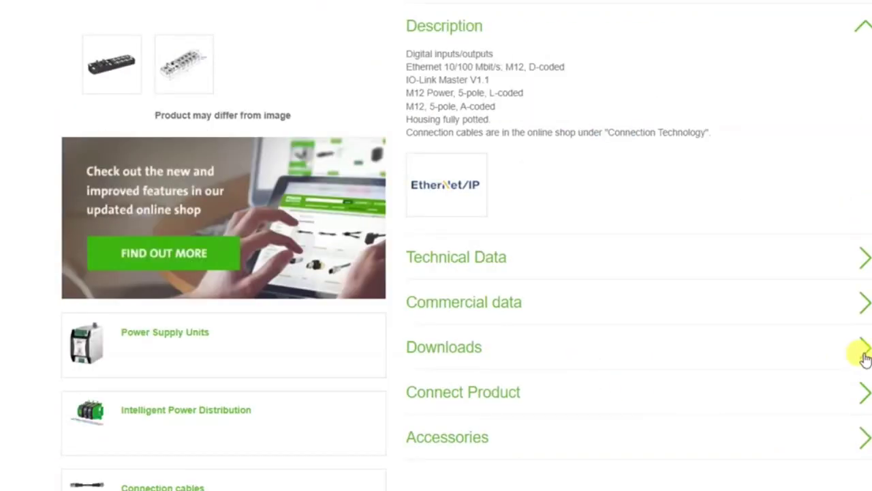
pyautogui.click(864, 358)
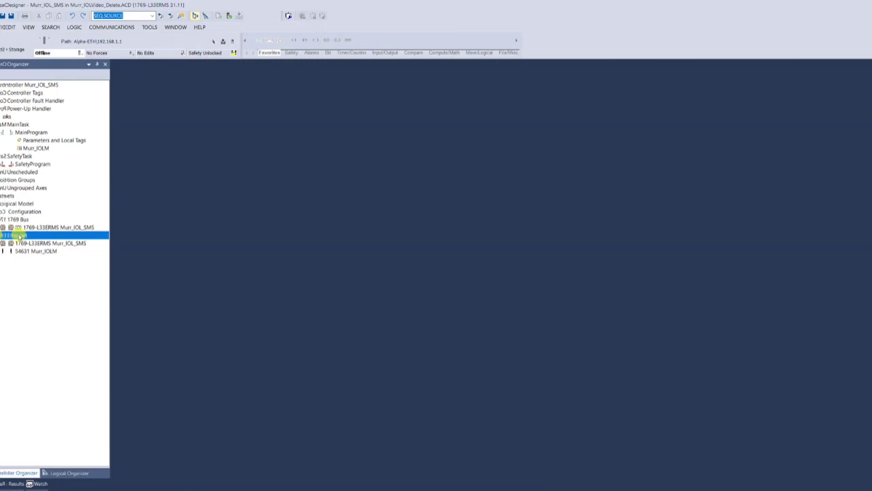
# - Begin a new 54631 IMPACT67 module on Ethernet from the 'murr'-filtered catalog
pyautogui.rightClick(10, 235)
pyautogui.click(40, 240)
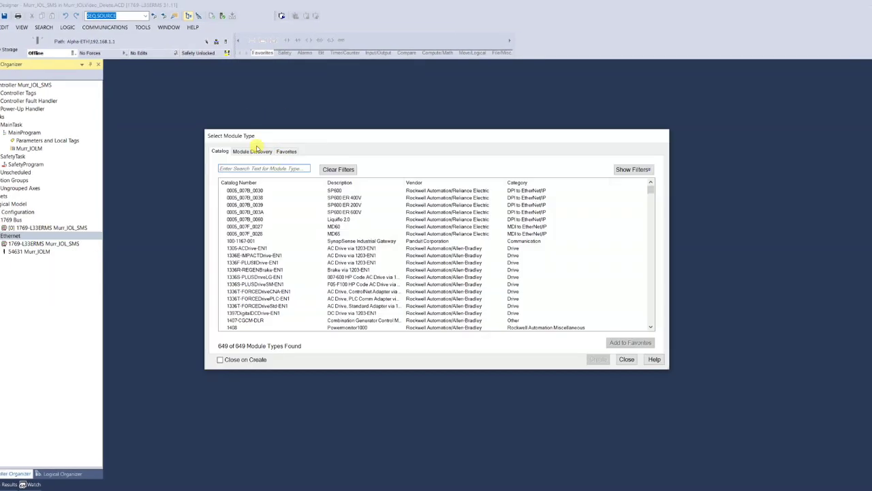
pyautogui.write('murr')
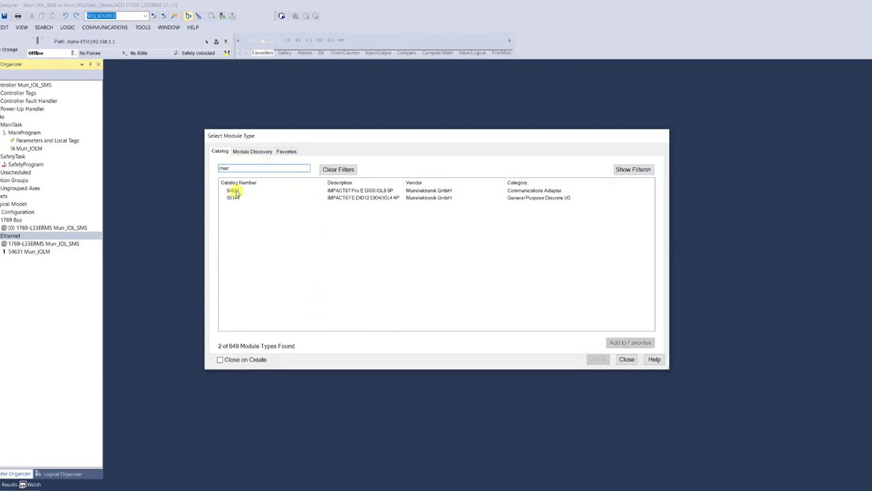
pyautogui.click(235, 191)
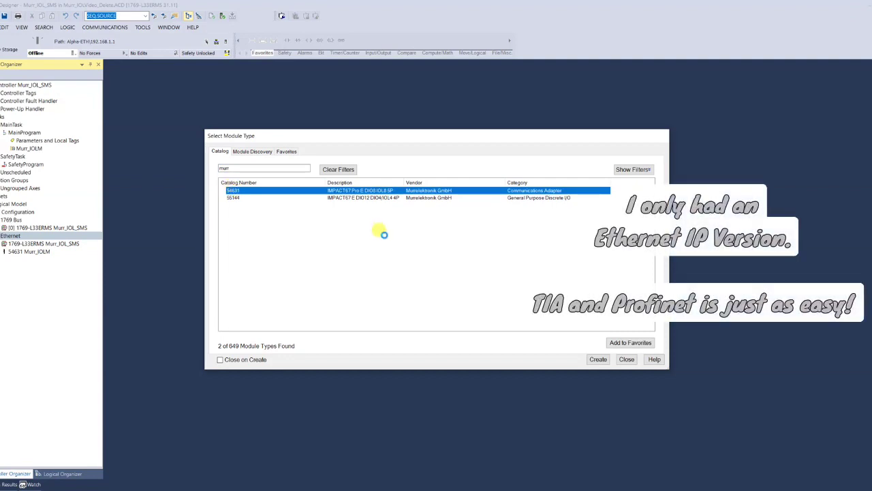
pyautogui.press('Return')
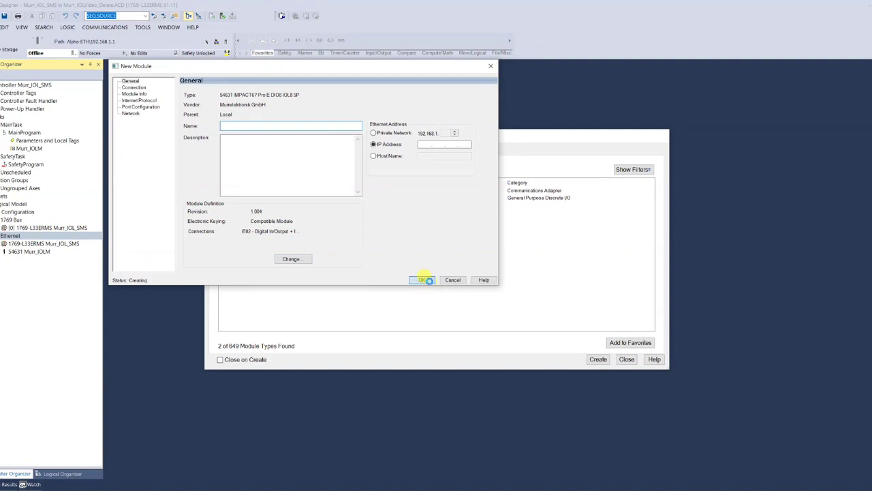
# - Abandon the module after the invalid-address error, close the catalog, and open Murr_IOLM
pyautogui.click(423, 280)
pyautogui.click(440, 264)
pyautogui.click(453, 280)
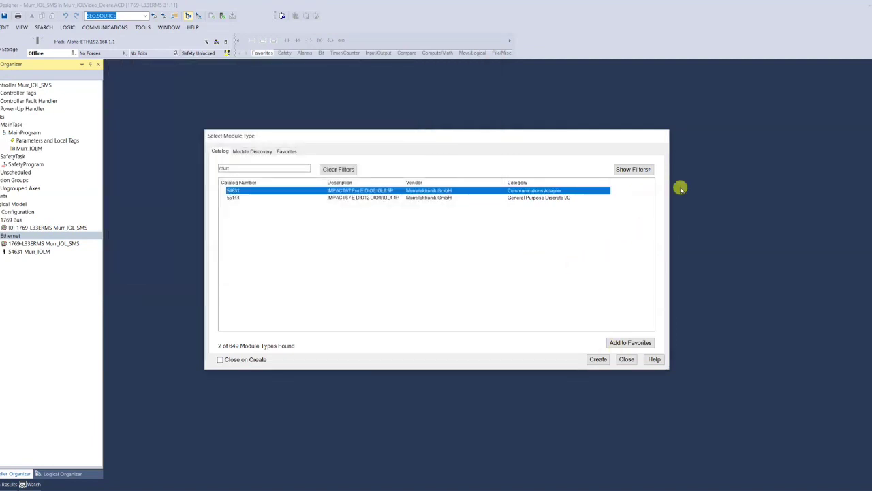
pyautogui.click(628, 359)
pyautogui.doubleClick(19, 147)
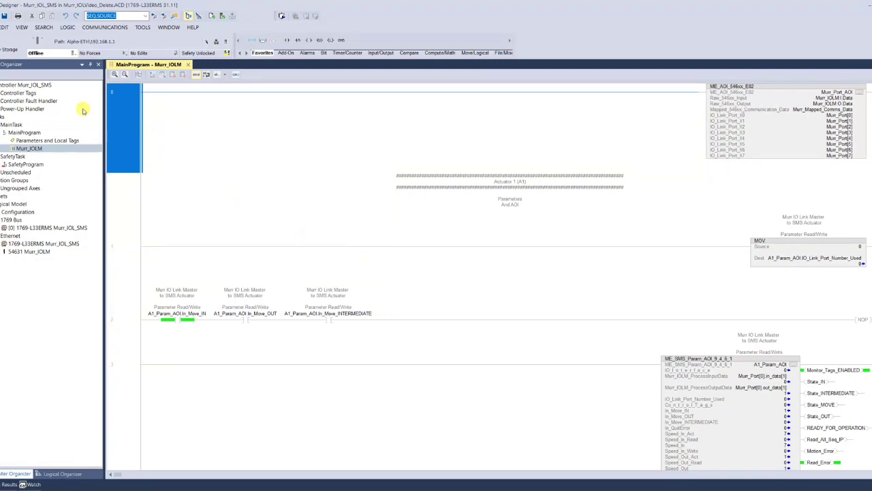
pyautogui.click(13, 94)
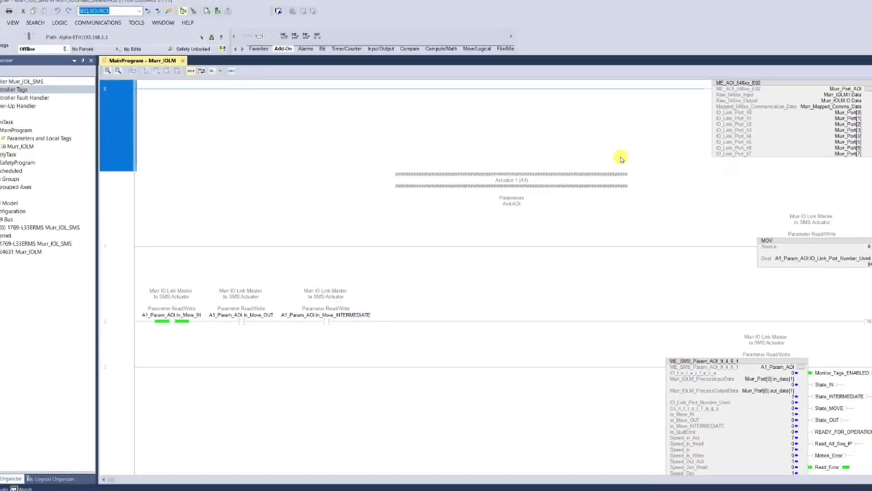
pyautogui.scroll(-2, 619, 160)
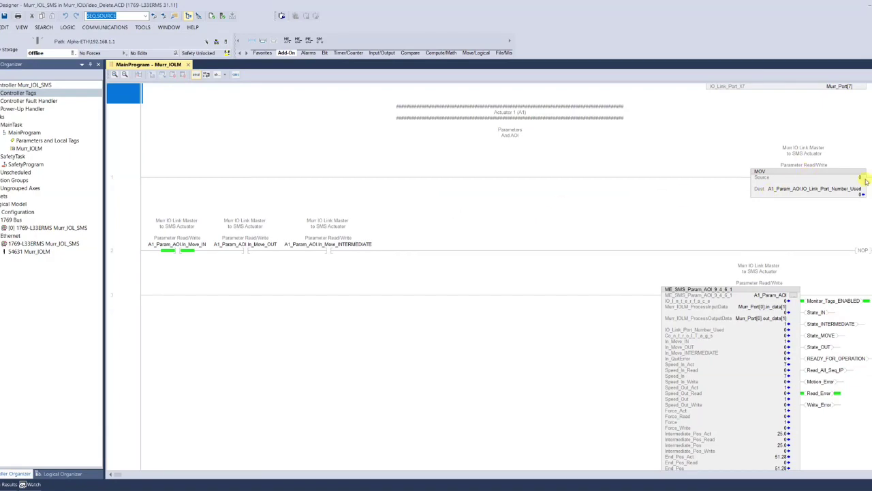
pyautogui.scroll(-5, 517, 209)
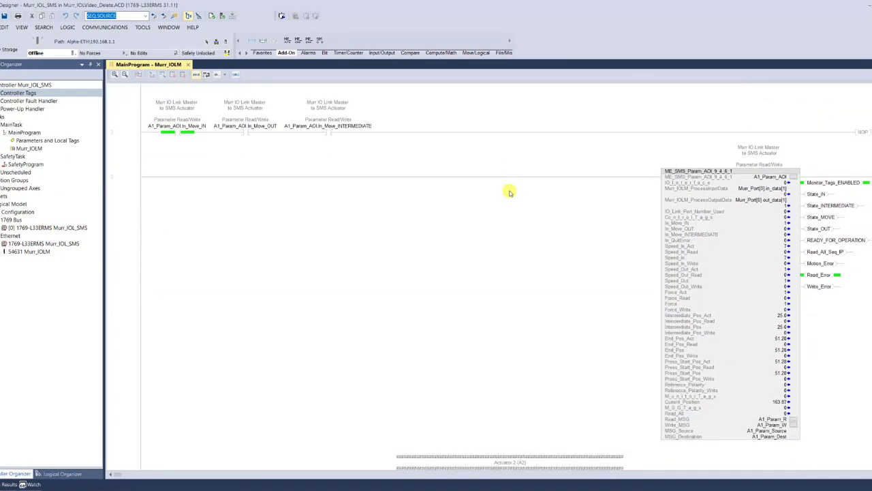